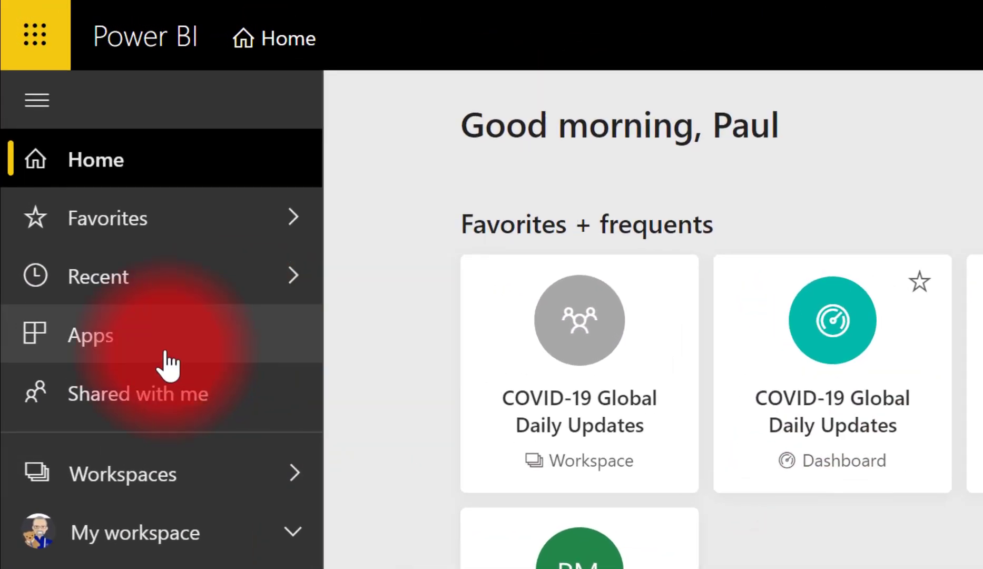
Step: Search the Power BI apps for 'covid' and get the Covid-19 Daily Updates app
left_click(155, 345)
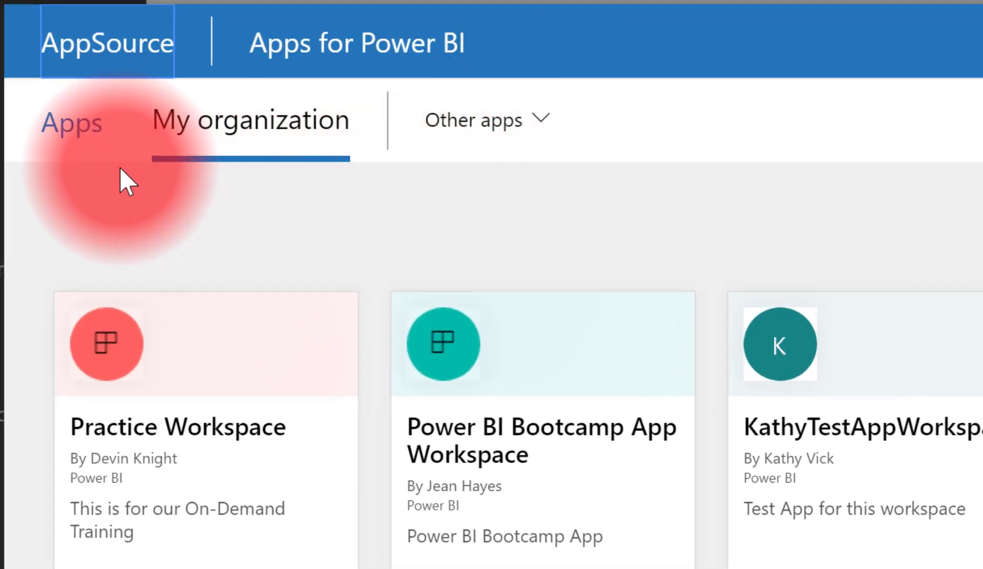
left_click(65, 124)
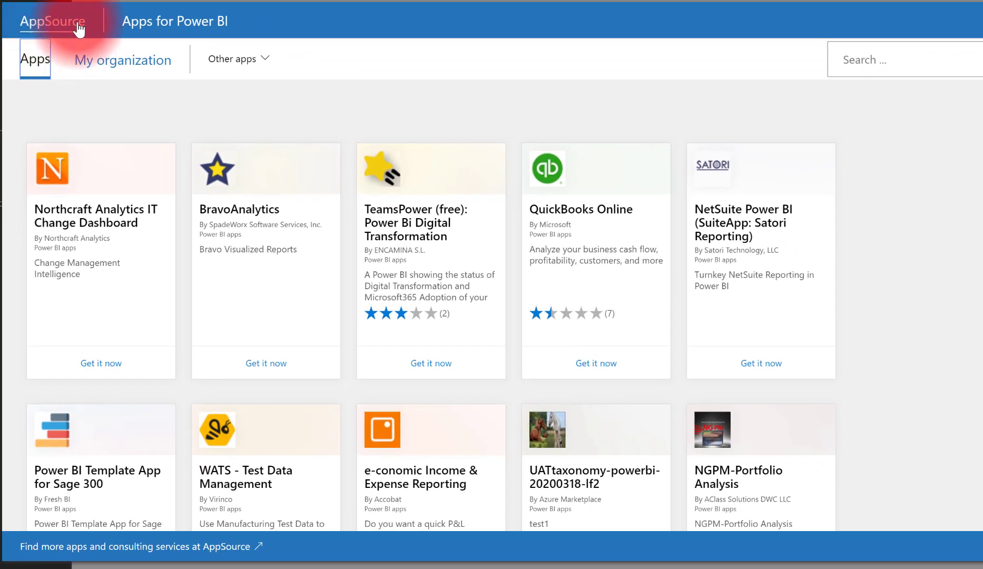
left_click(917, 67)
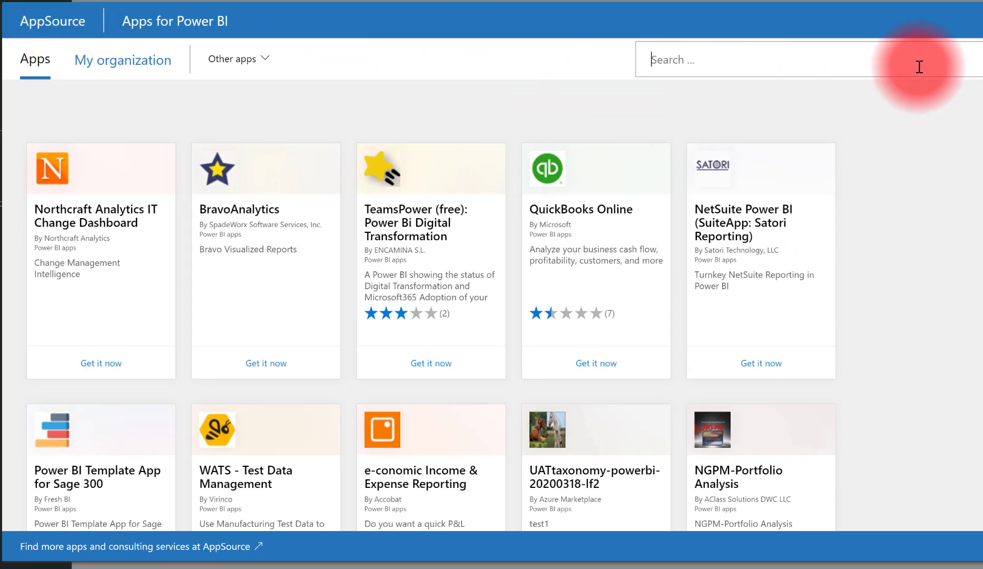
type("covid")
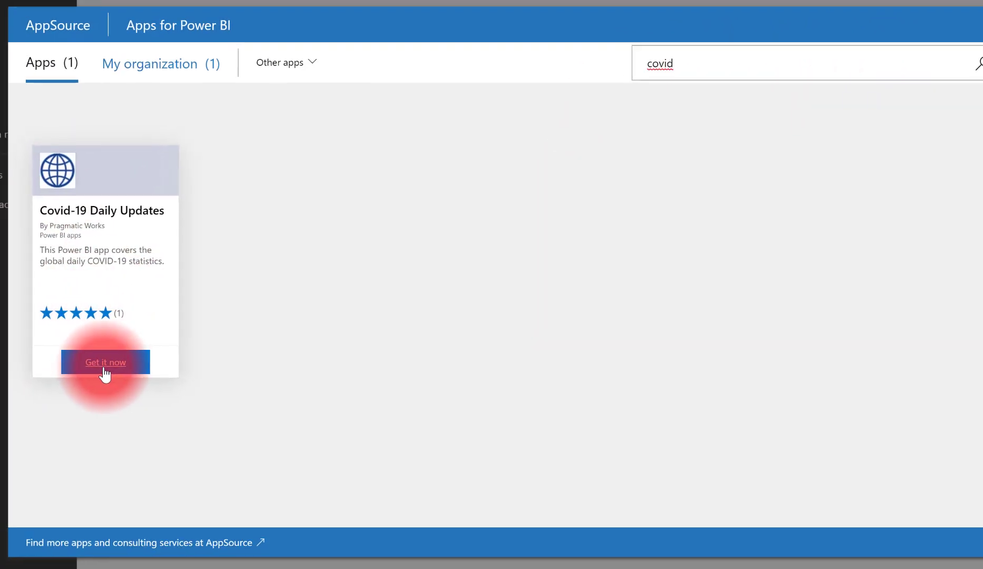
left_click(105, 373)
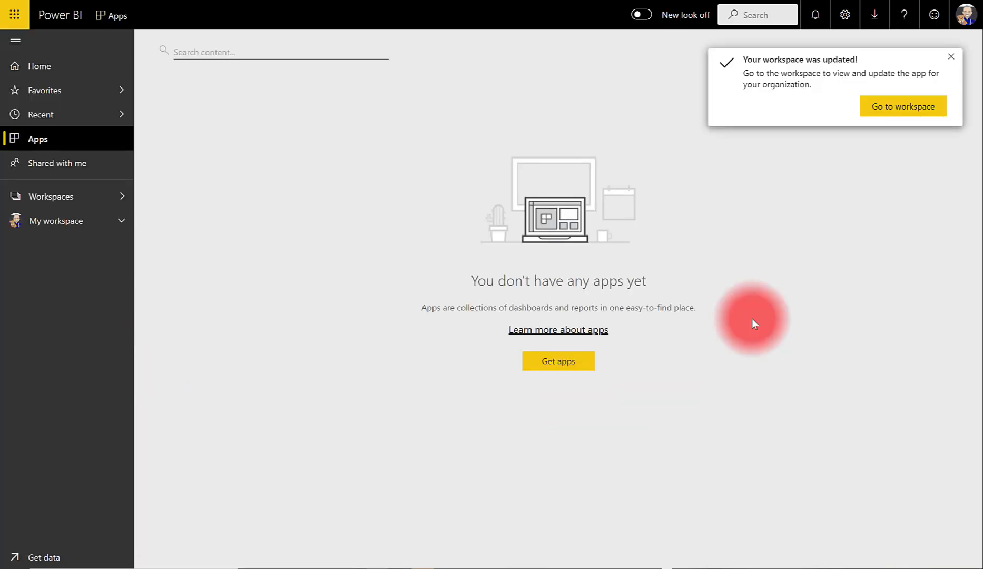
Step: Go to the new app's workspace and choose Connect your data
left_click(903, 107)
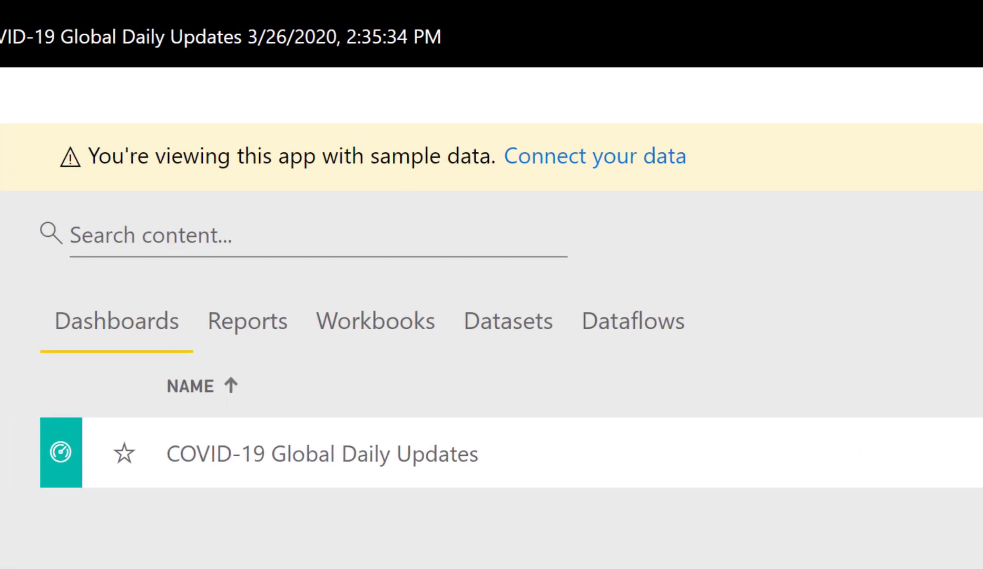
left_click(685, 168)
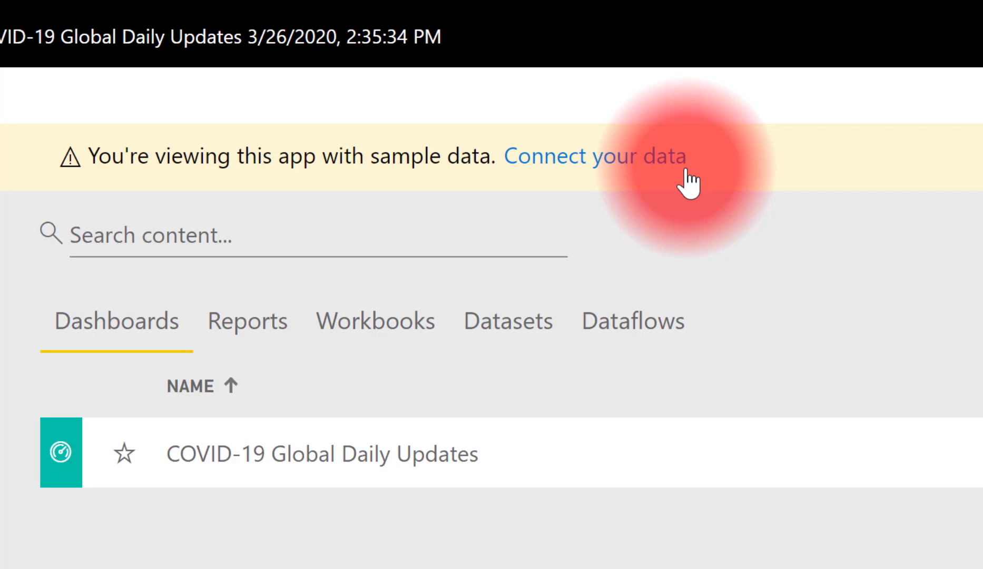
Step: Sign in to the first GitHub source anonymously with privacy level Public
left_click(627, 168)
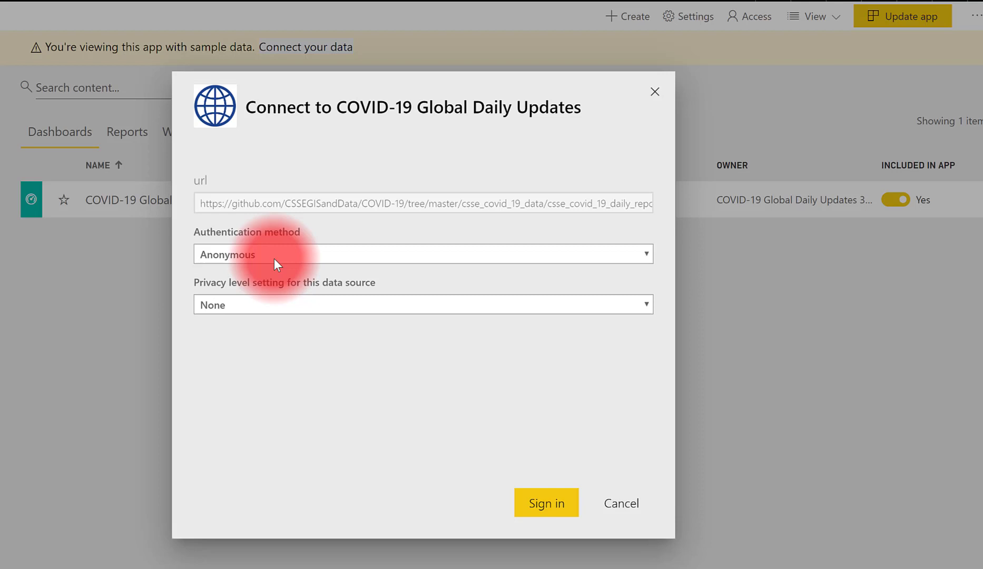
left_click(239, 304)
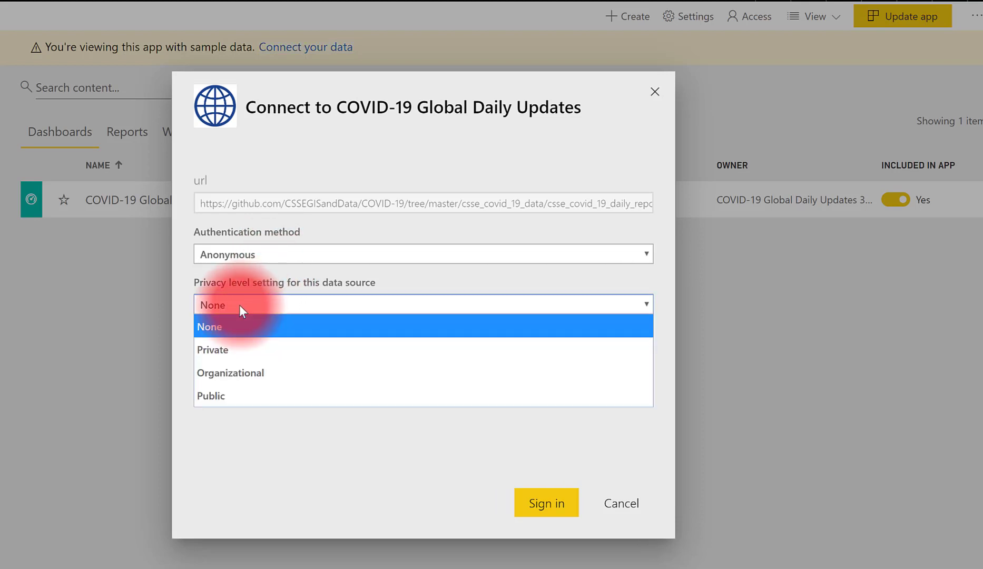
left_click(215, 394)
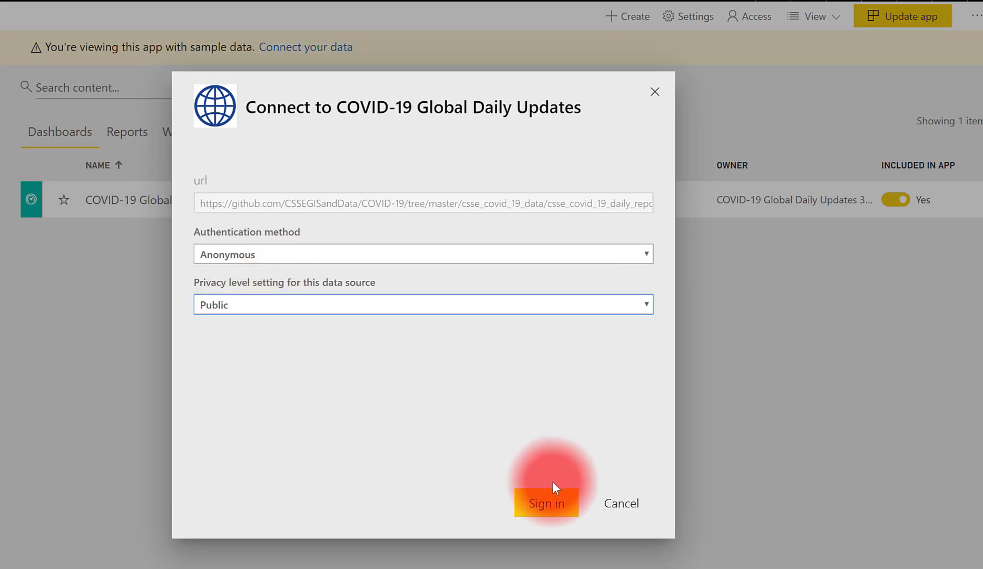
left_click(549, 501)
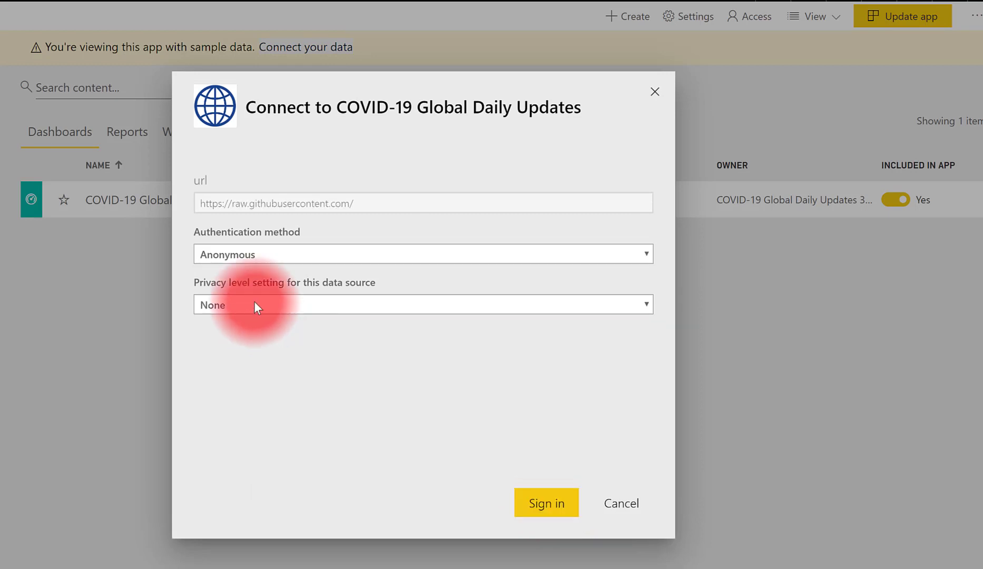
Step: Set the second GitHub source's privacy level to Public and sign in
left_click(225, 307)
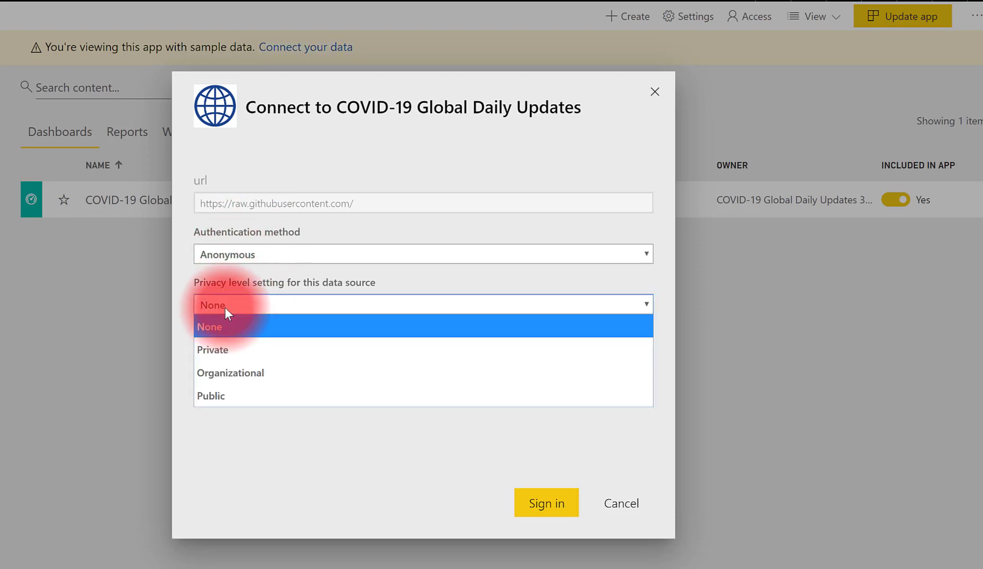
left_click(226, 397)
left_click(559, 504)
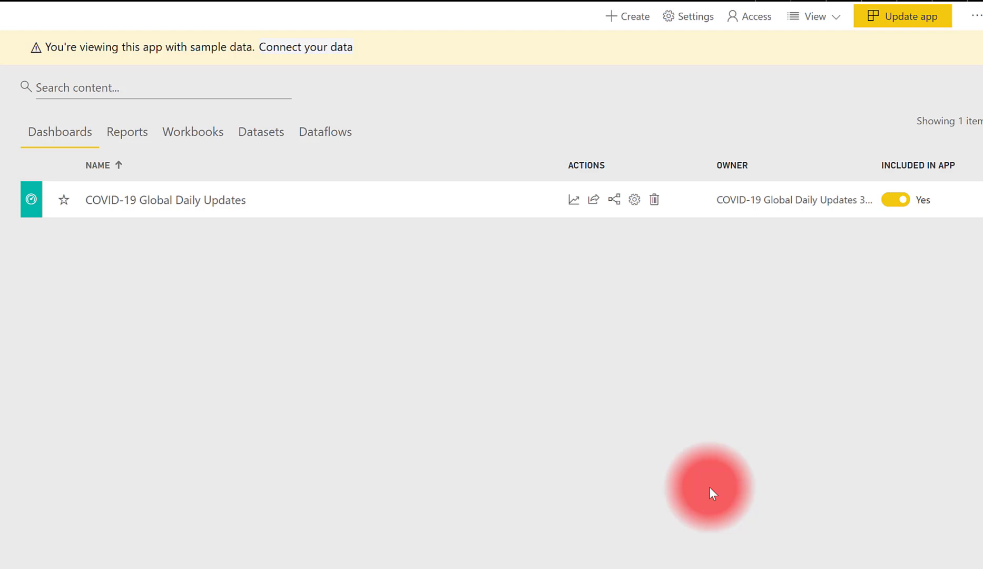
Step: Show the workspace's datasets and open more options on COVID-19 Daily Updates-PW
left_click(262, 133)
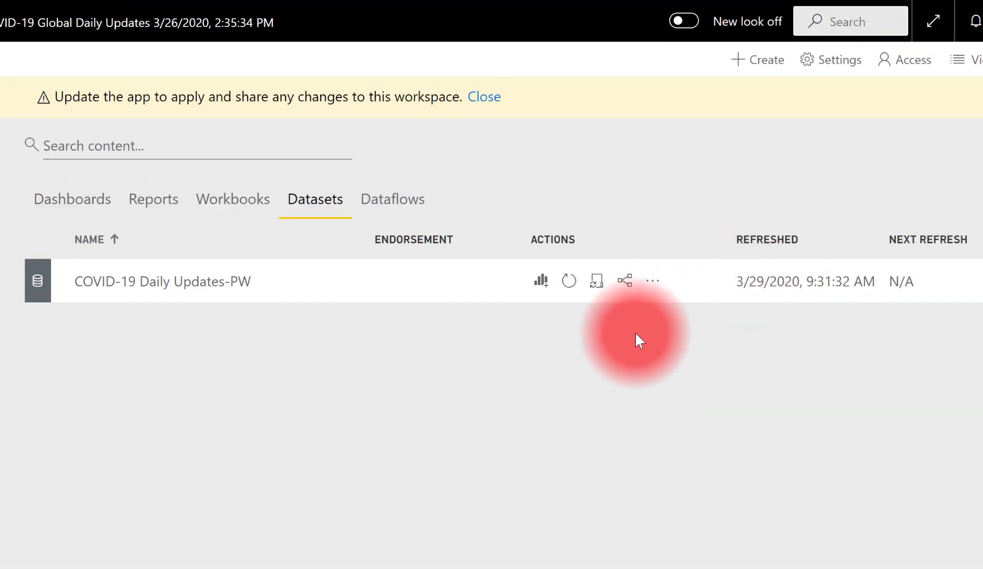
left_click(652, 281)
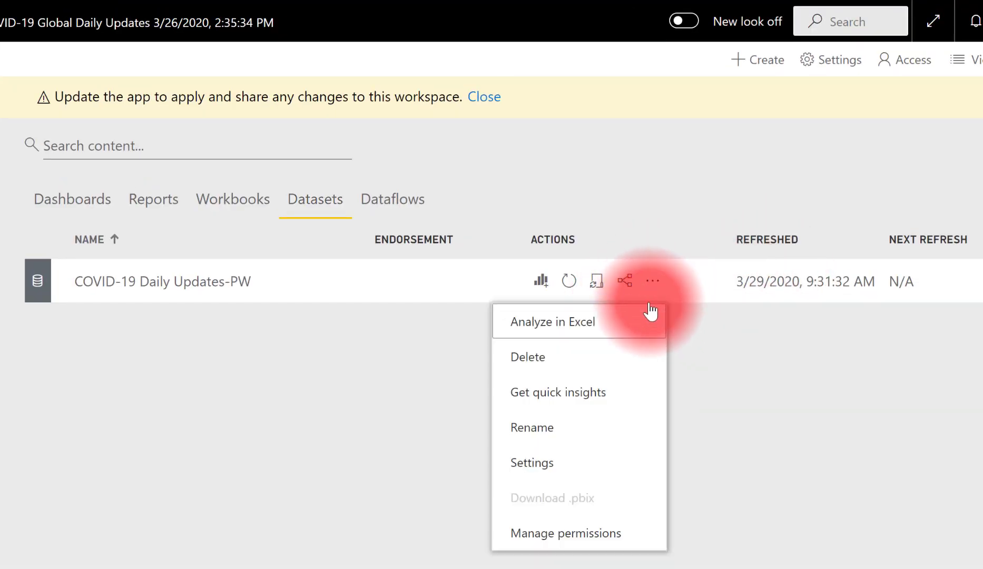
Step: Apply a daily refresh at 3:00 AM, 5:00 PM and 10:00 PM Pacific, then return to the workspace
left_click(548, 465)
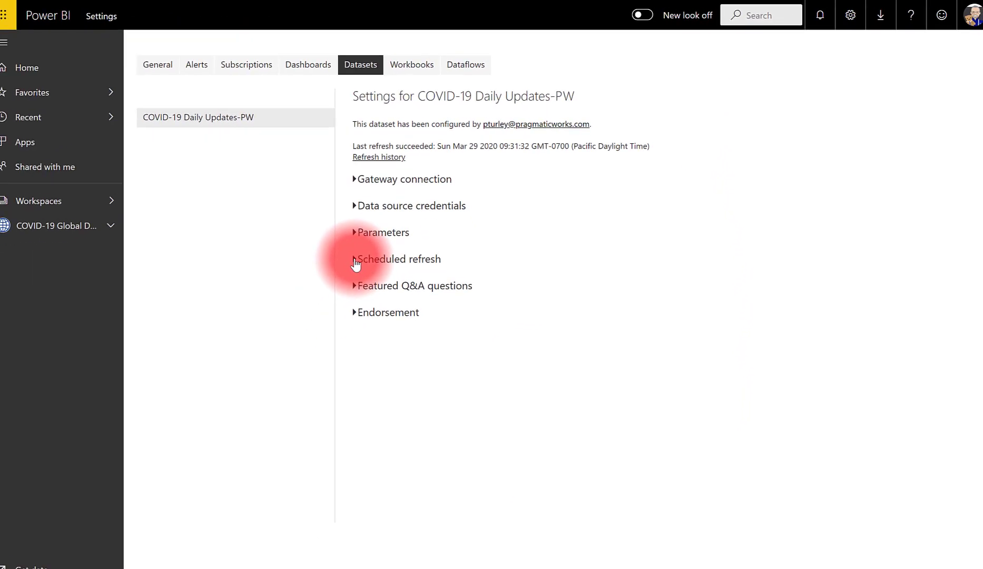
left_click(356, 264)
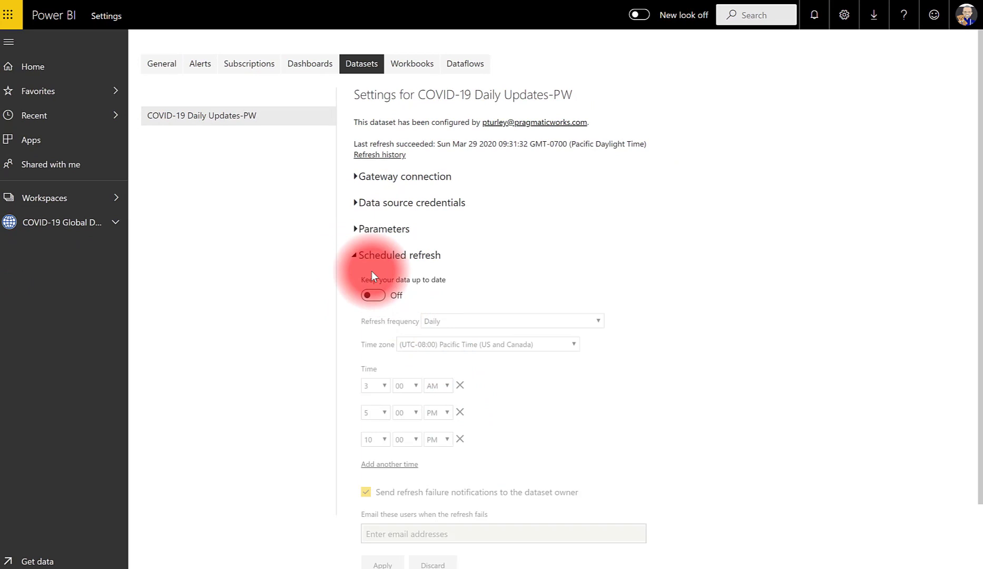
left_click(377, 295)
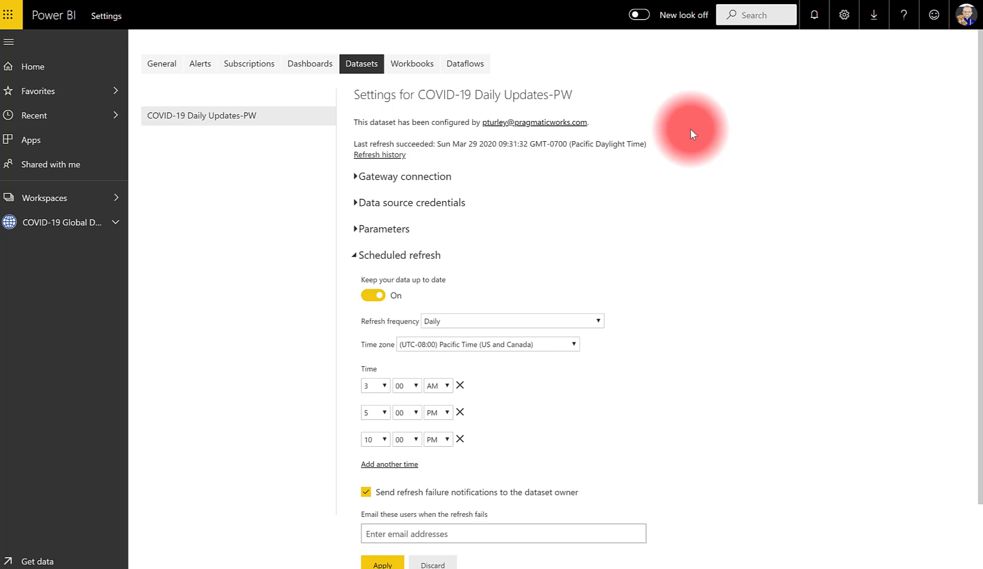
left_click(384, 563)
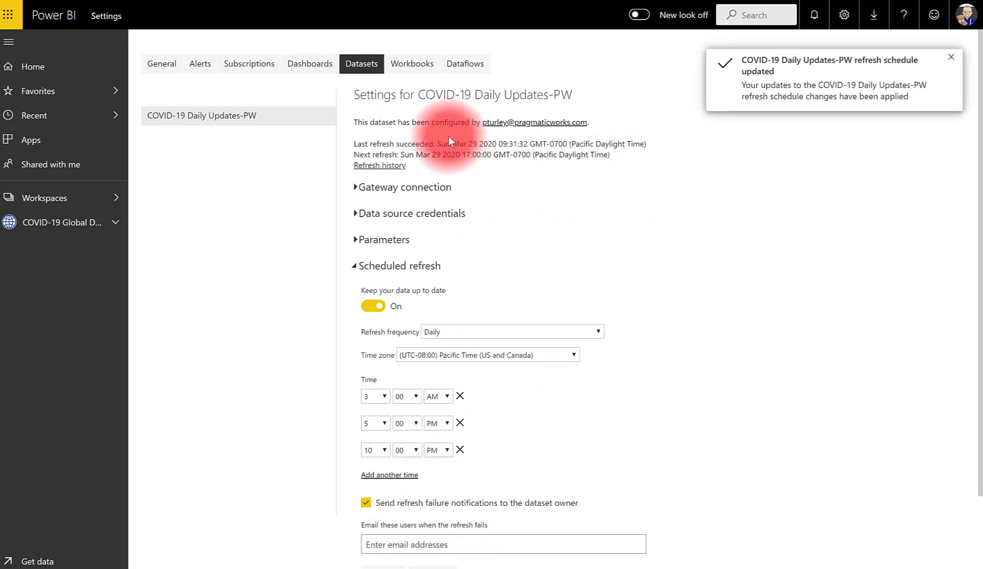
left_click(64, 233)
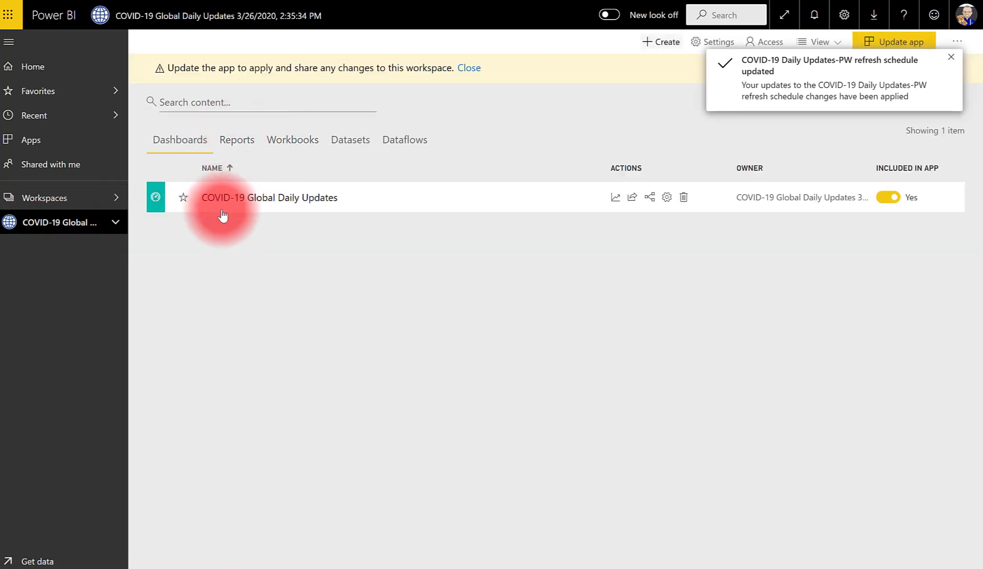
Step: Open the COVID-19 Global Daily Updates dashboard and dismiss the refresh notification
left_click(266, 198)
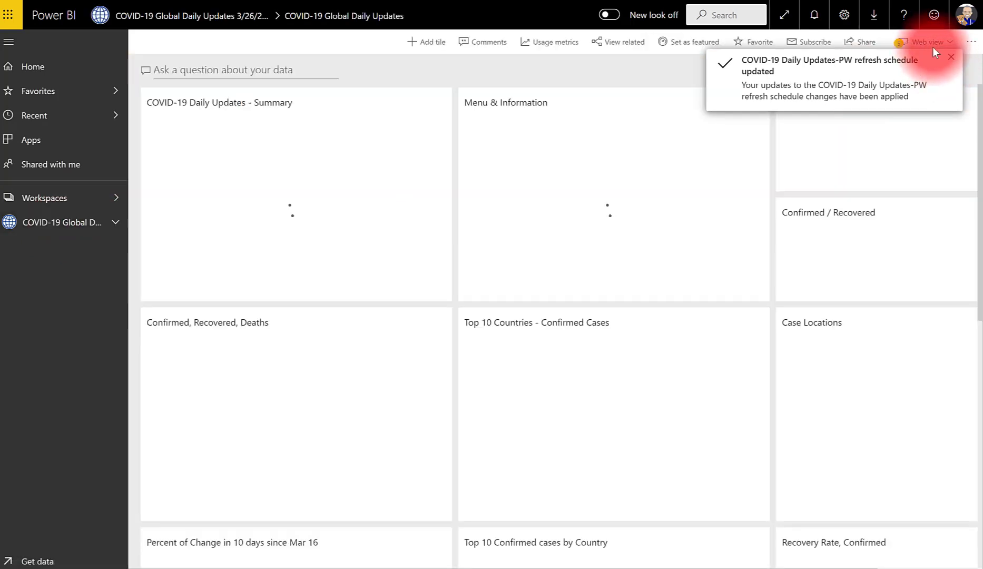
left_click(951, 56)
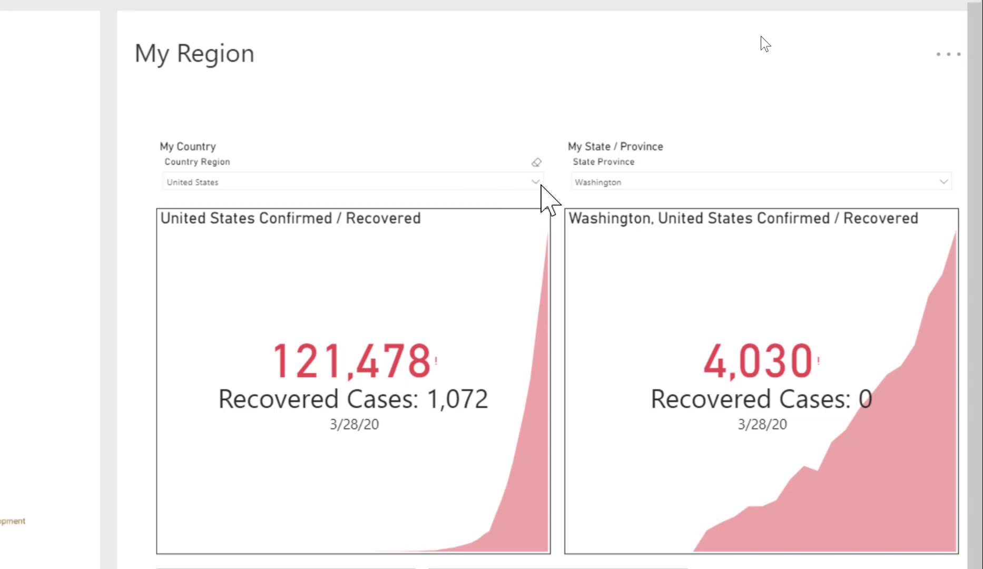
Step: Set the My Region country slicer to Canada by searching 'ca'
left_click(537, 183)
type("unit")
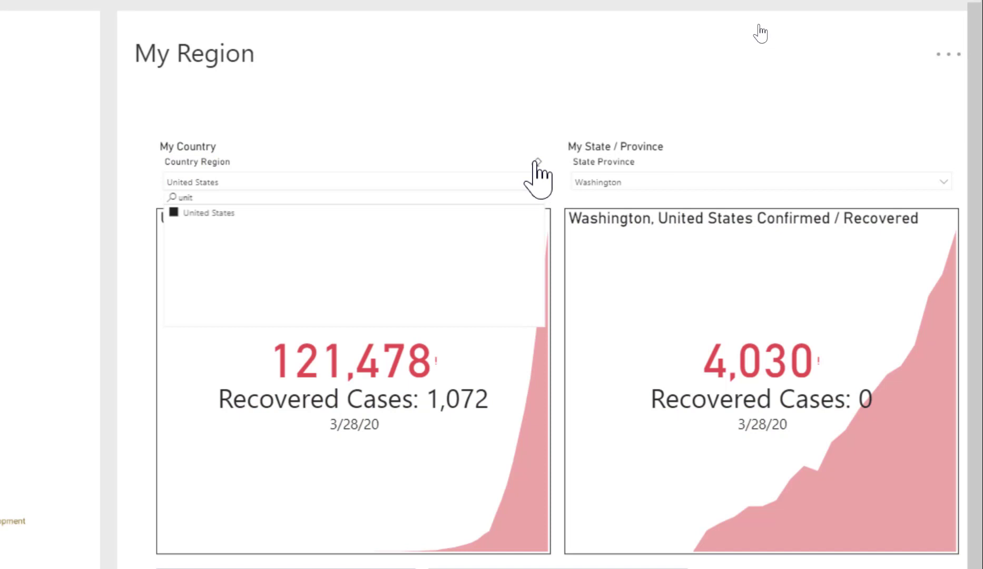
left_click(537, 168)
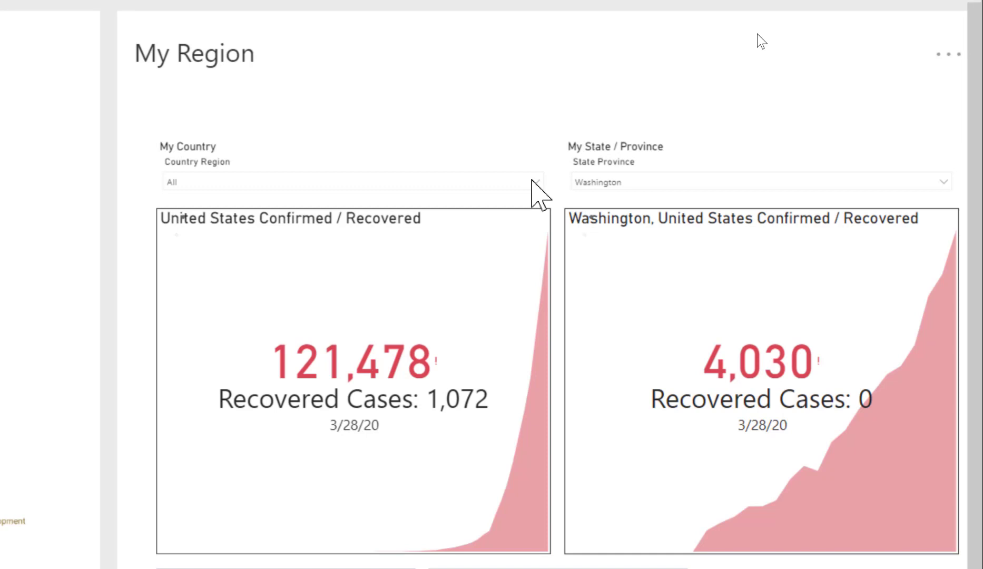
left_click(533, 183)
double_click(167, 196)
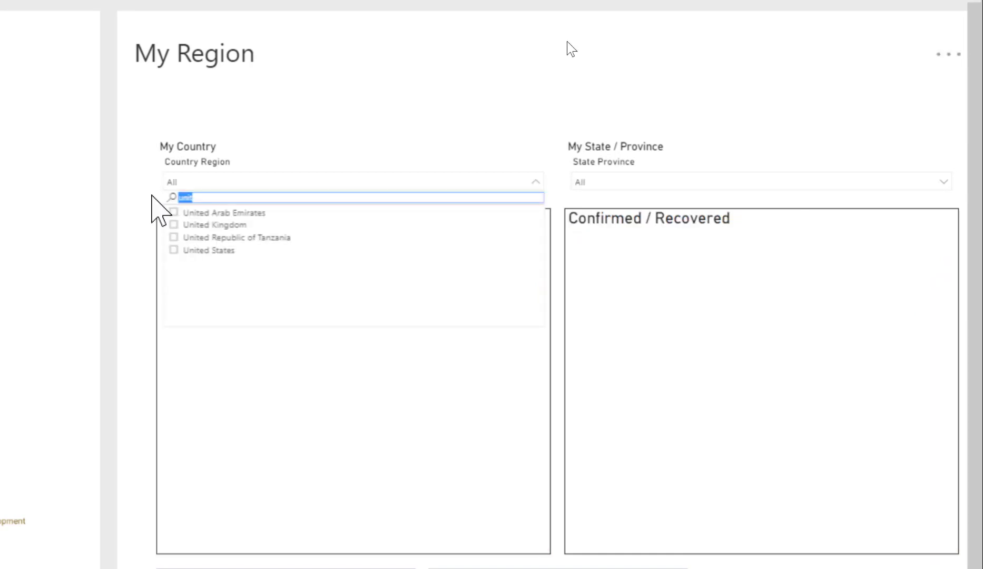
type("canad")
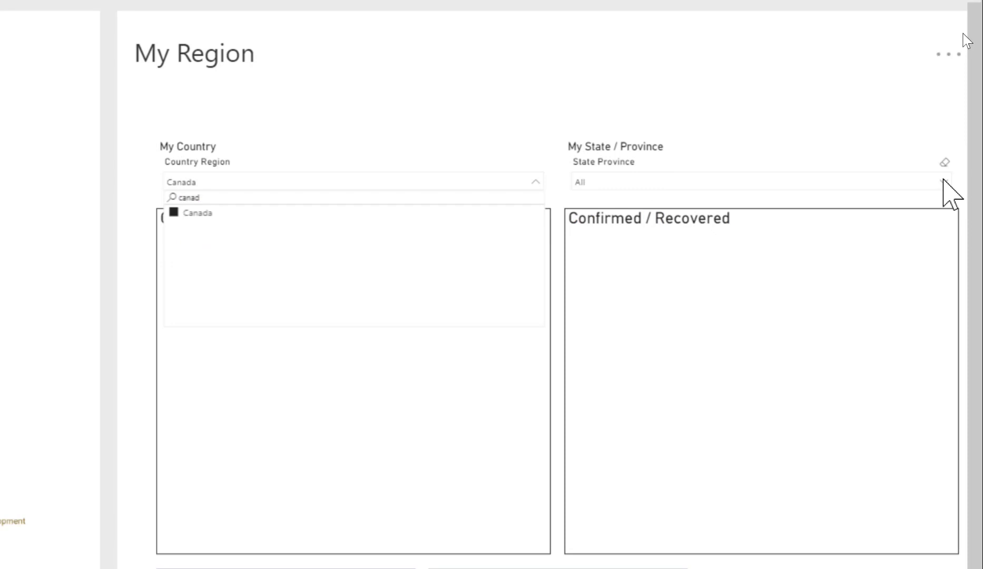
Step: Pick British Columbia in the State Province slicer
left_click(943, 181)
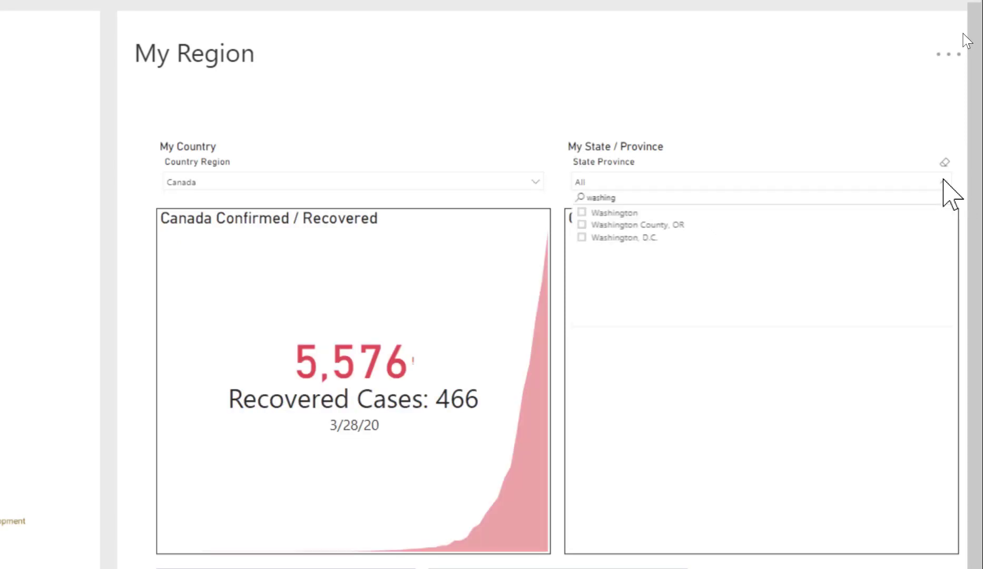
left_click(582, 225)
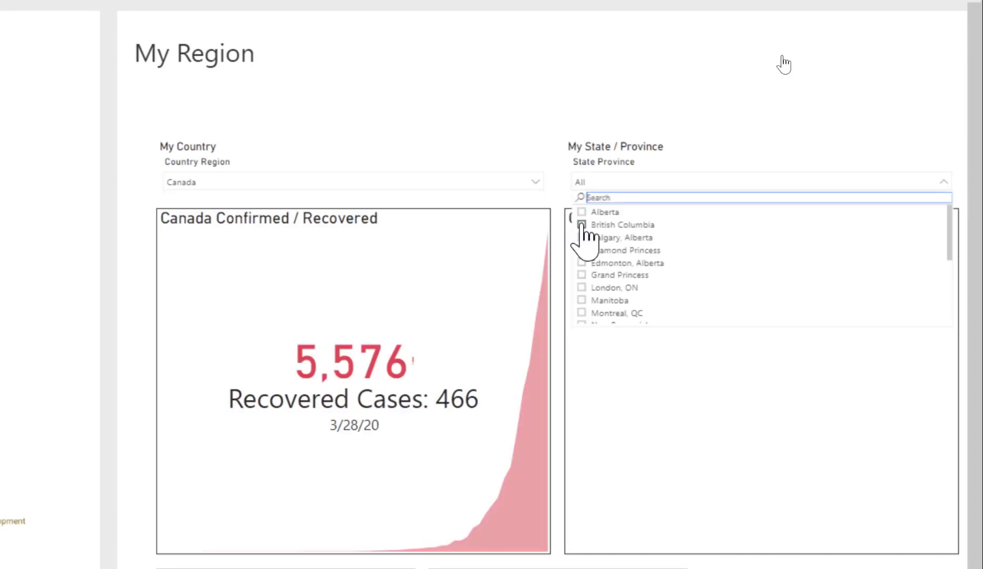
left_click(645, 180)
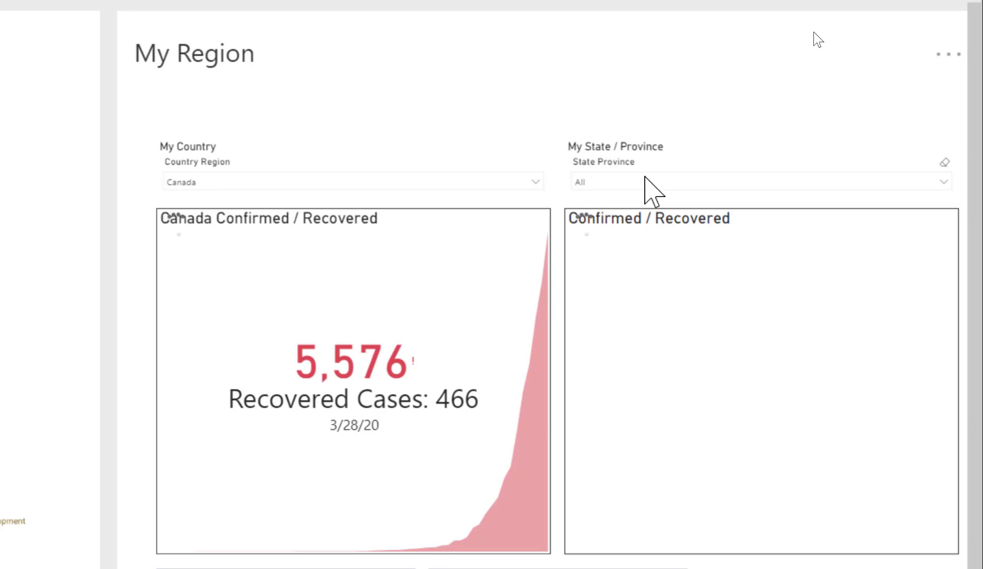